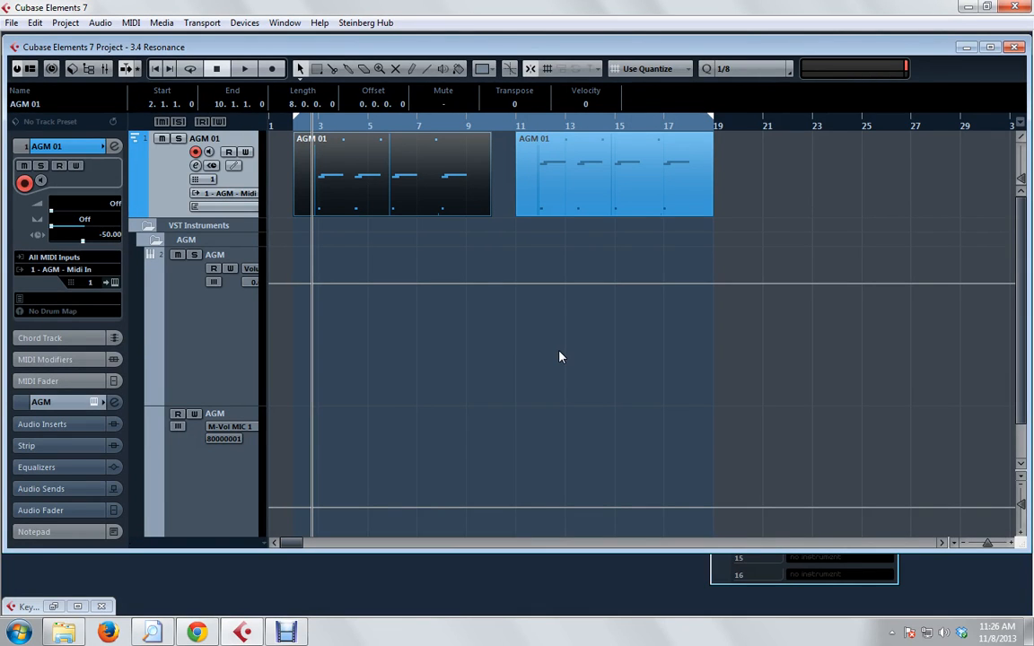
- View the AGM 01 part's notes and the Breath cc2 and Control 3 cc3 lanes around bars 3 to 7
double_click(319, 203)
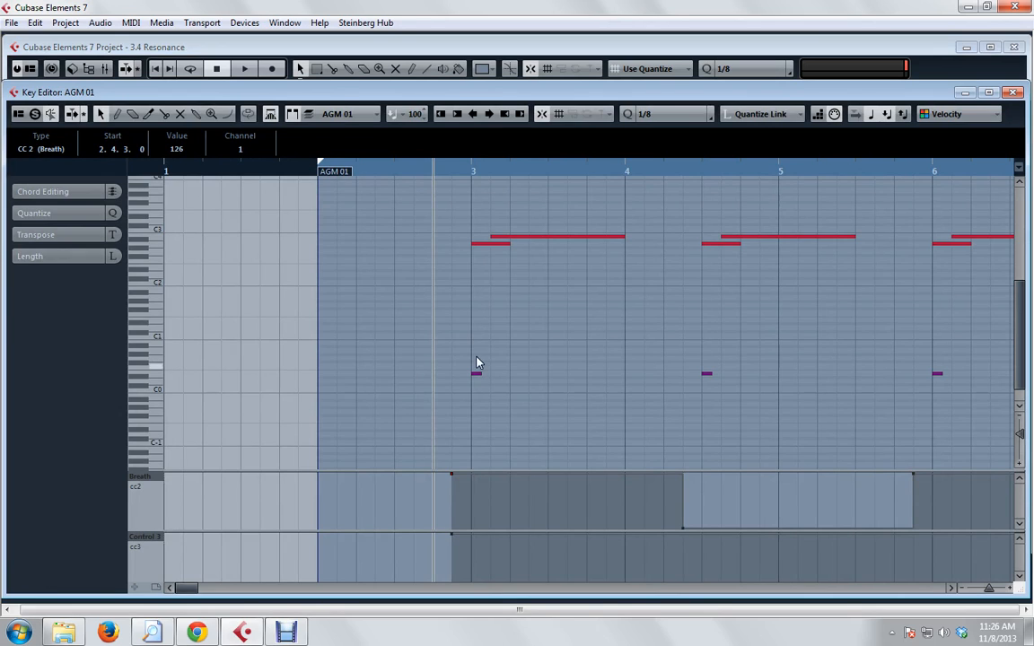
left_click(495, 235)
left_click_drag(1021, 368, 1024, 305)
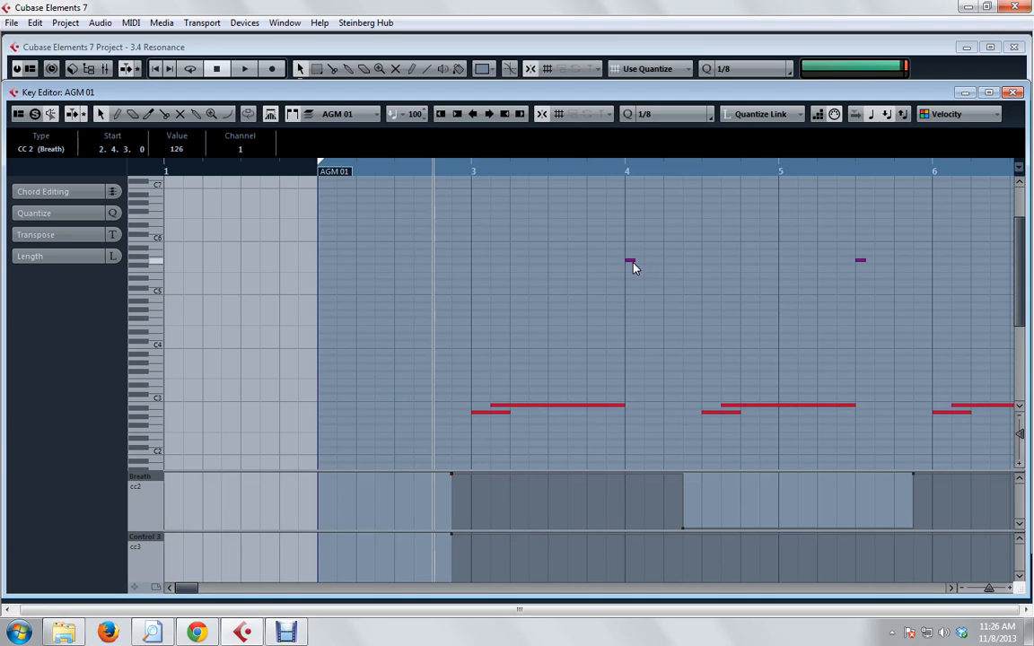
left_click(954, 588)
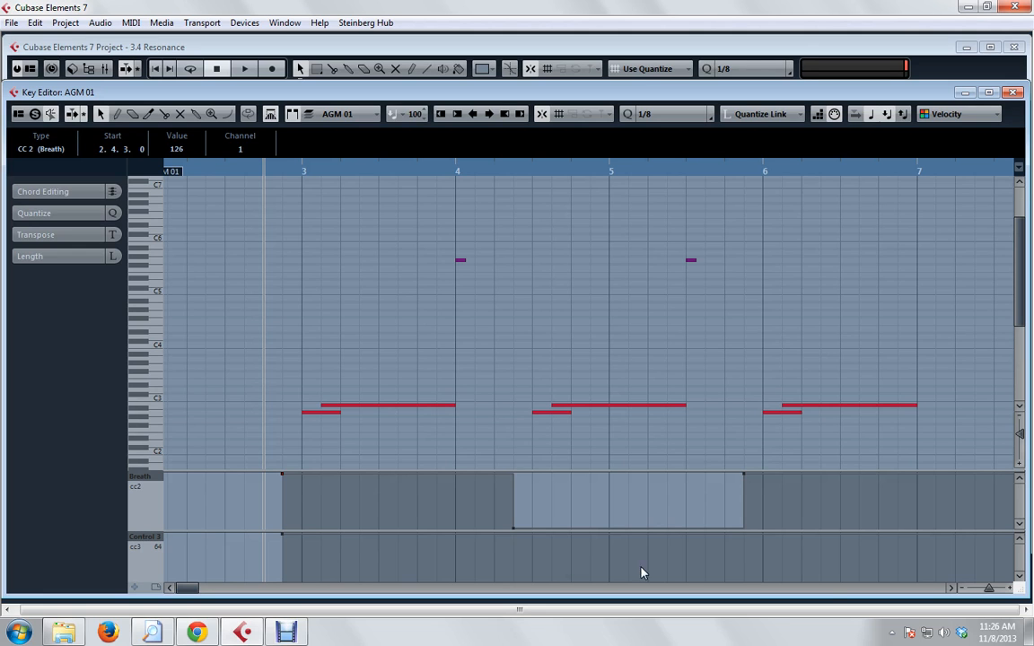
- Glance at the Ample Guitar M panel from the Inspector, then return to the AGM 01 part's editor
left_click(965, 93)
left_click(95, 402)
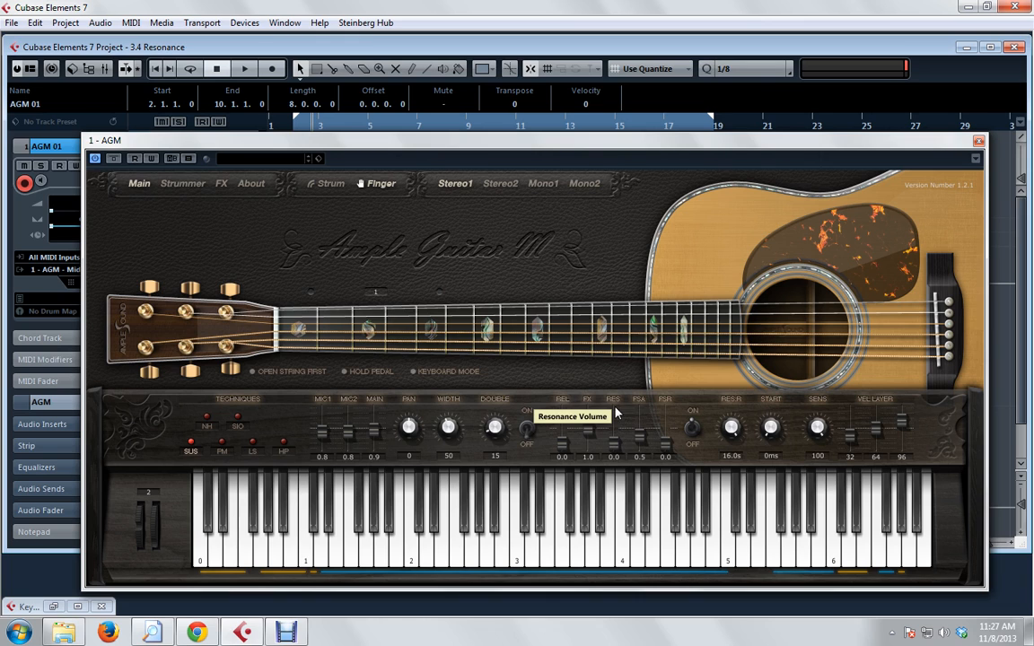
left_click(978, 141)
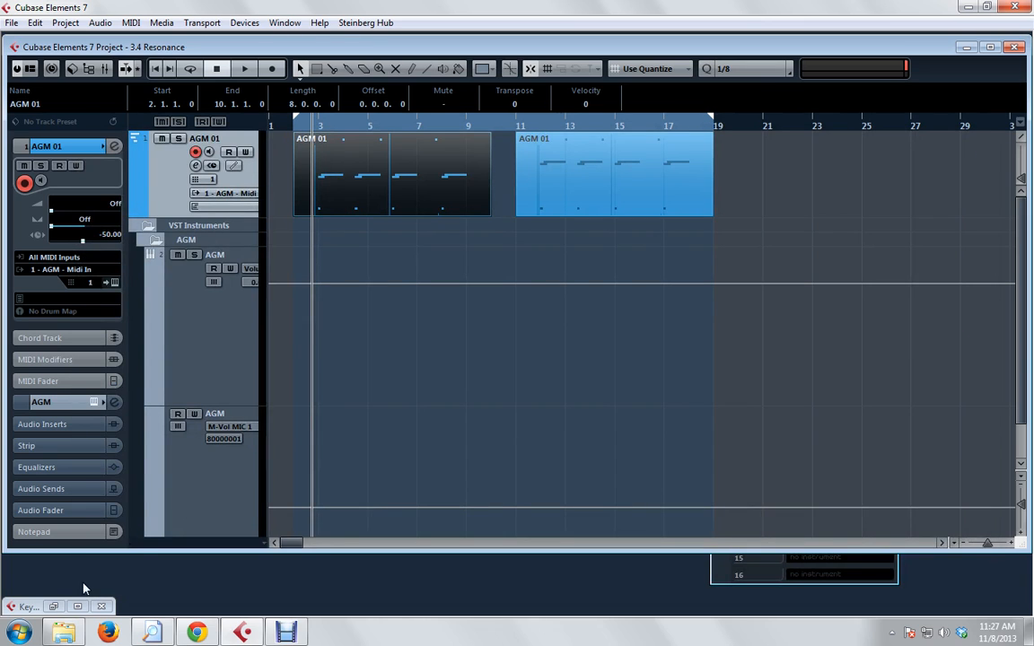
key("Return")
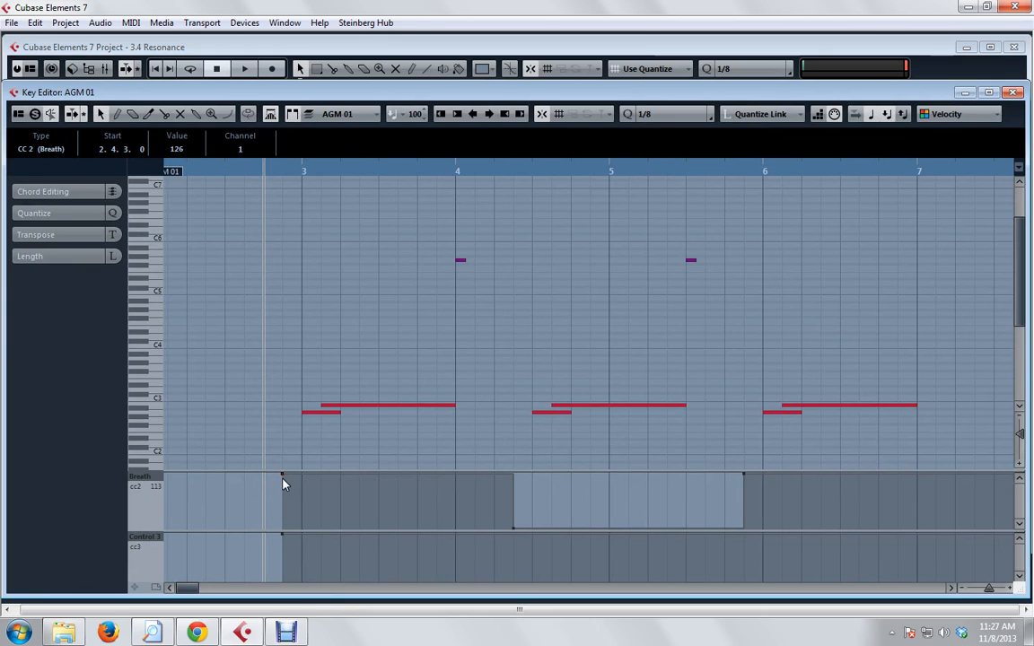
- Adjust the Breath value at the part start and bring the Ample Guitar M panel back up
left_click_drag(283, 477, 283, 474)
key("Return")
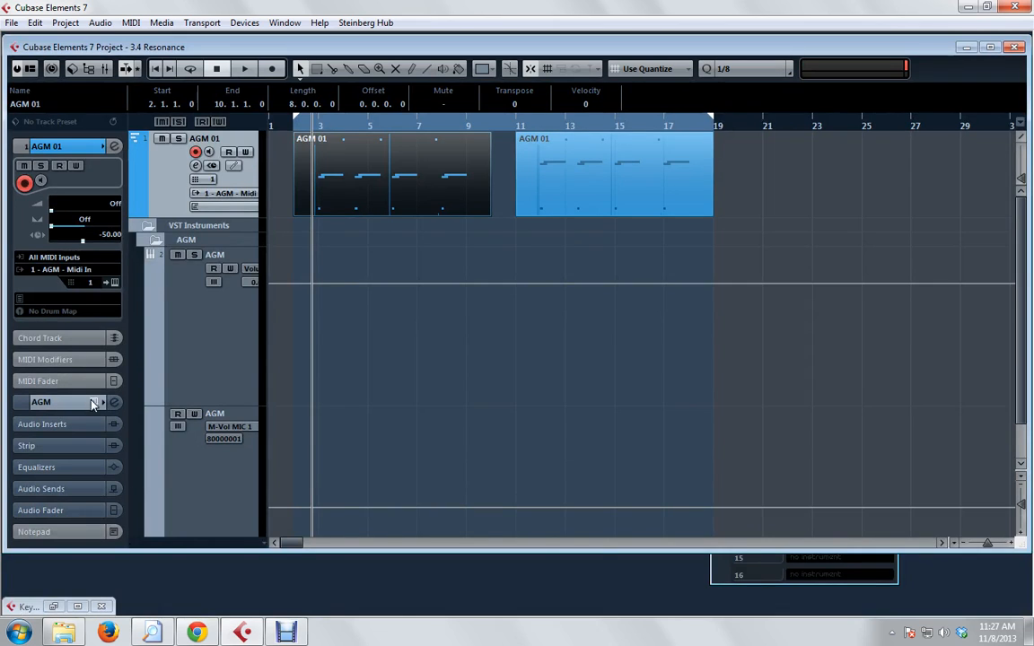
left_click(96, 404)
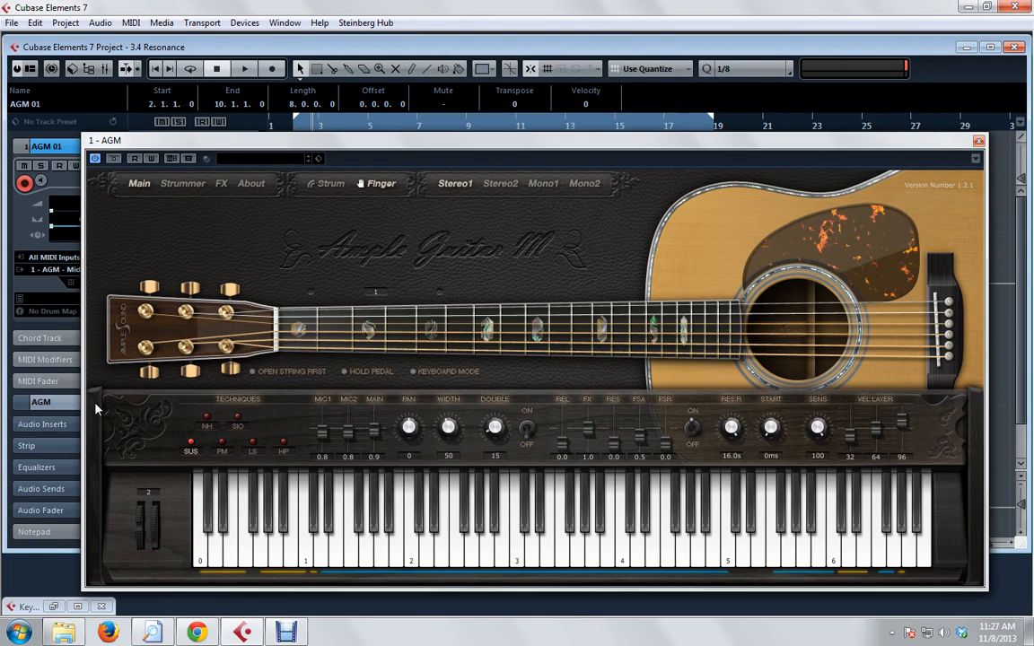
right_click(616, 449)
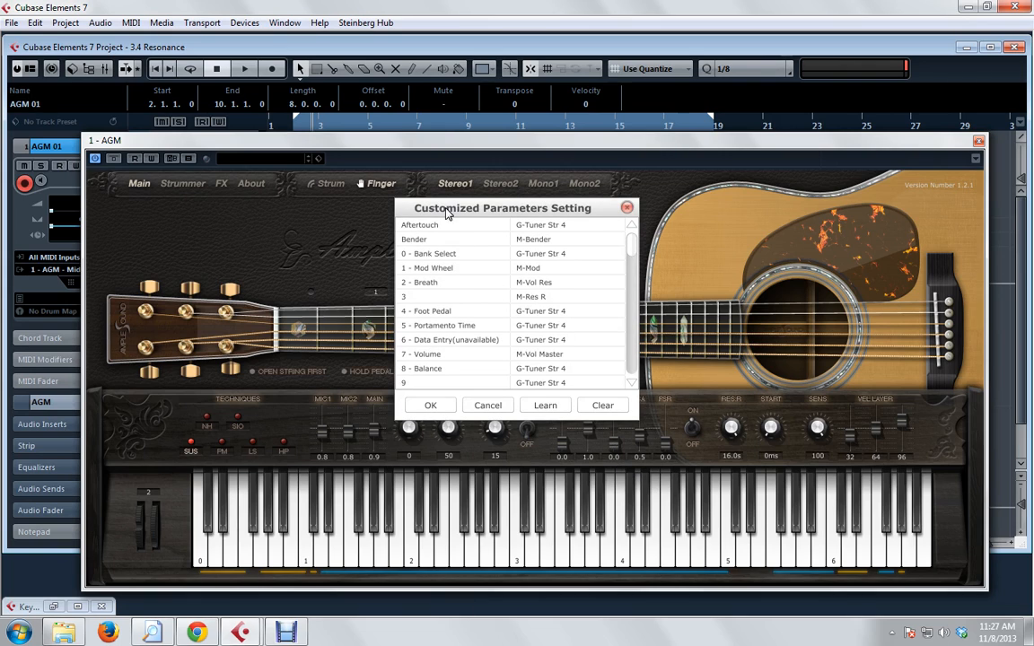
left_click(539, 284)
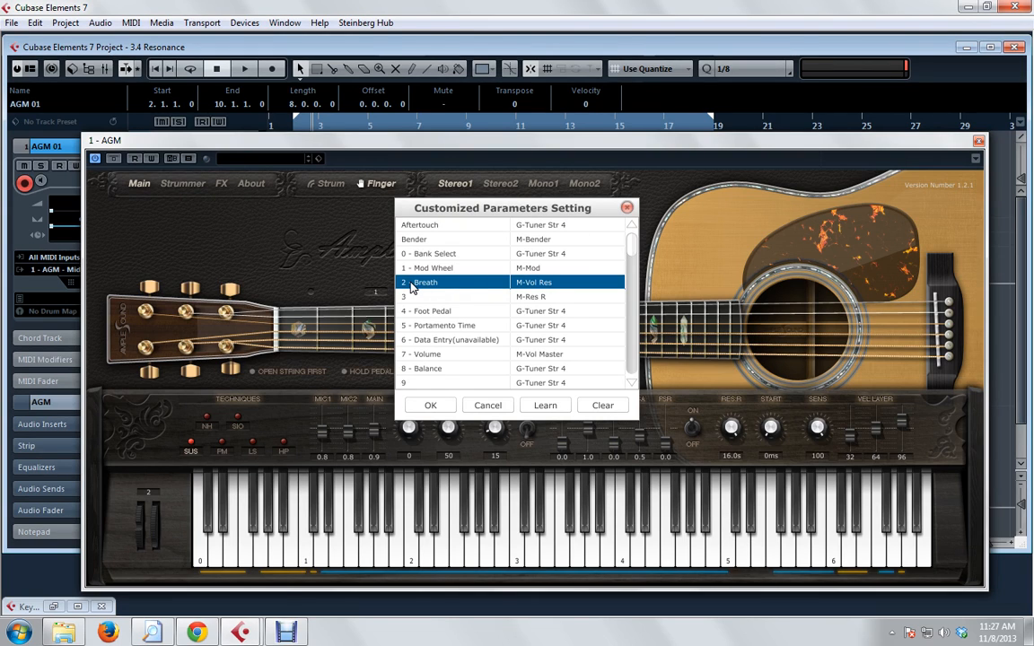
left_click(529, 297)
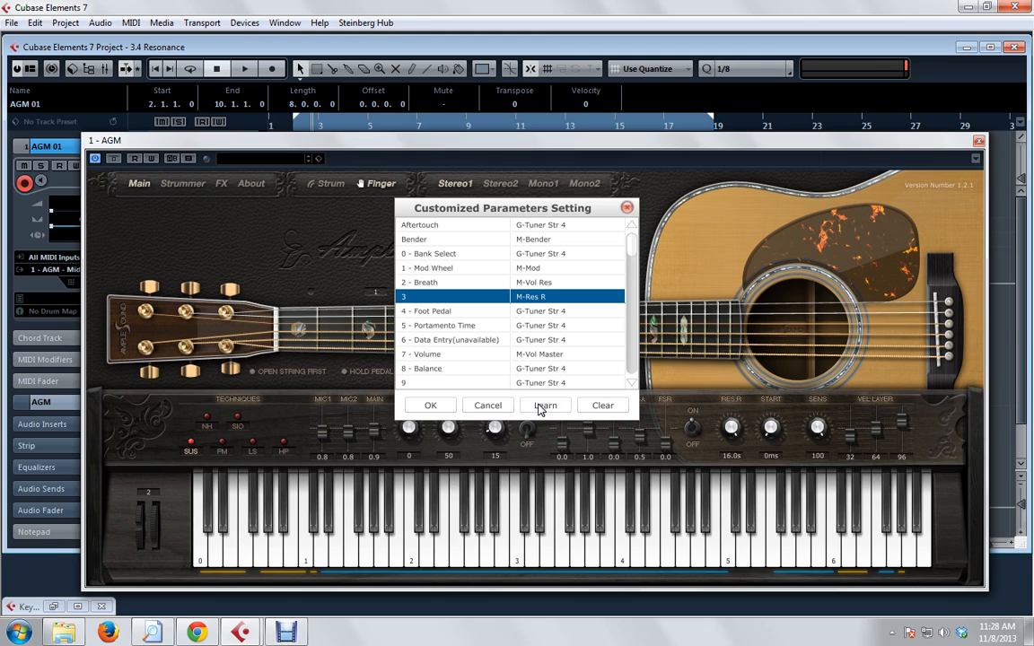
left_click(529, 284)
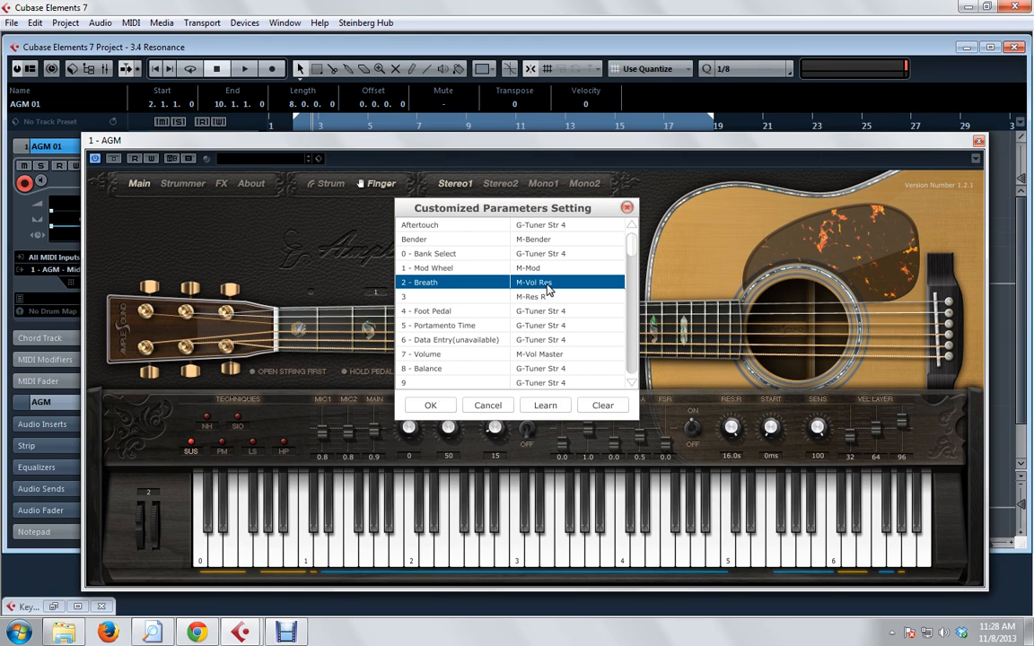
left_click(547, 296)
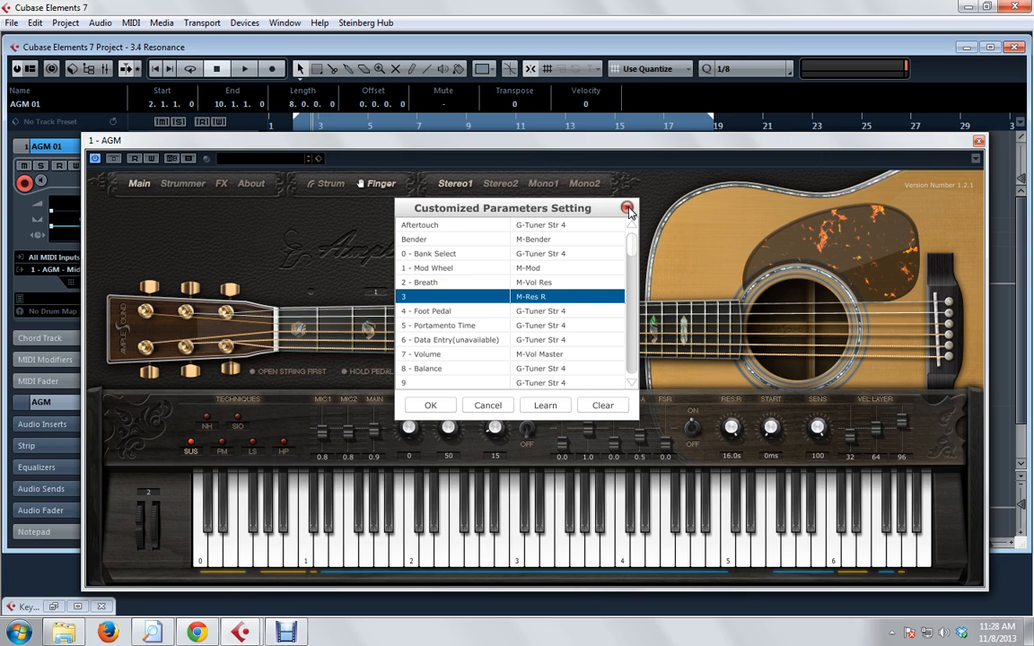
- Leave the controller assignment list and guitar panel and return to the AGM 01 editor
key("Escape")
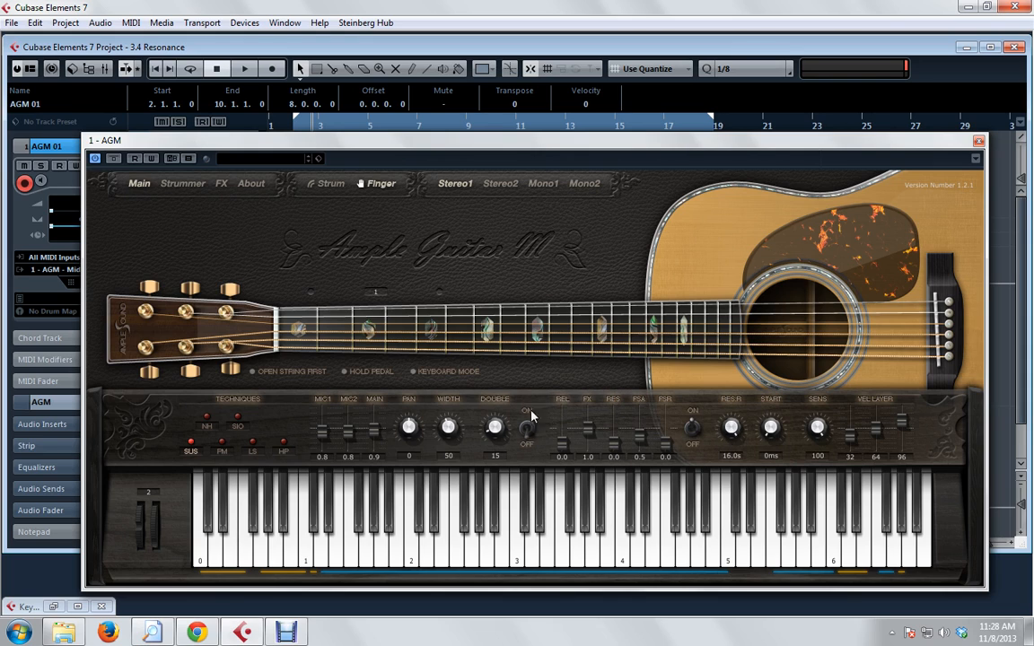
left_click(979, 141)
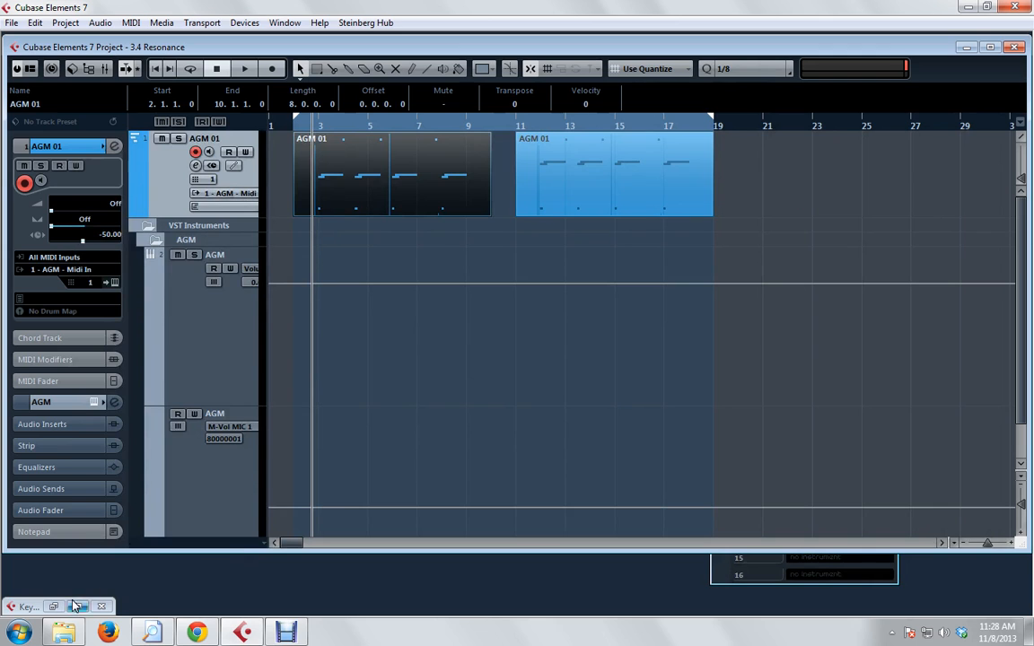
left_click(72, 607)
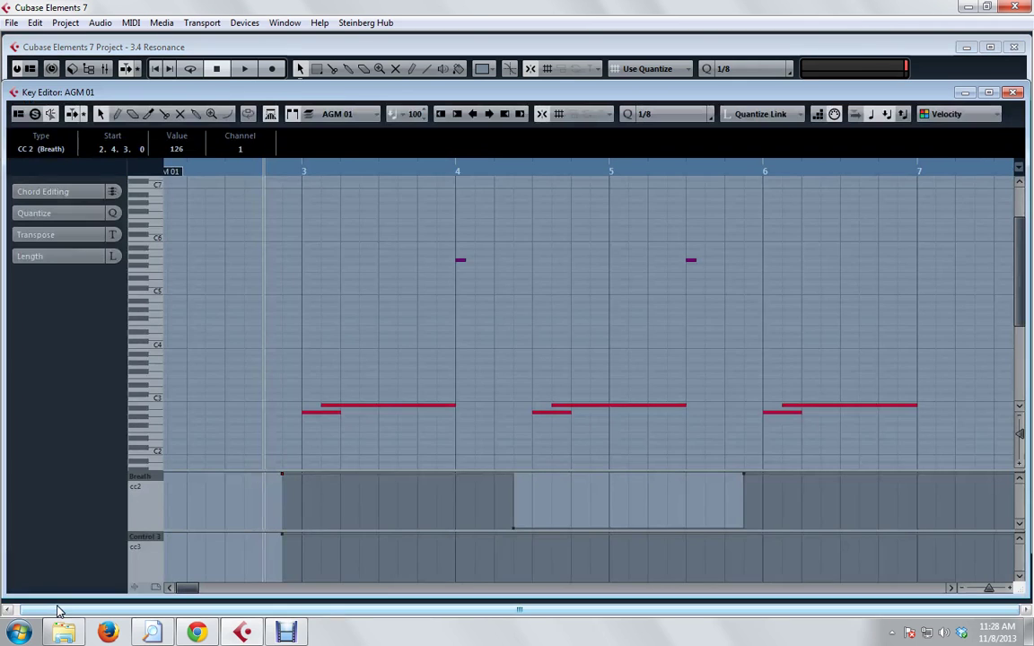
- Draw a high Control 3 point and a low Breath cc2 point, then check bars 6 to 10
left_click(283, 539)
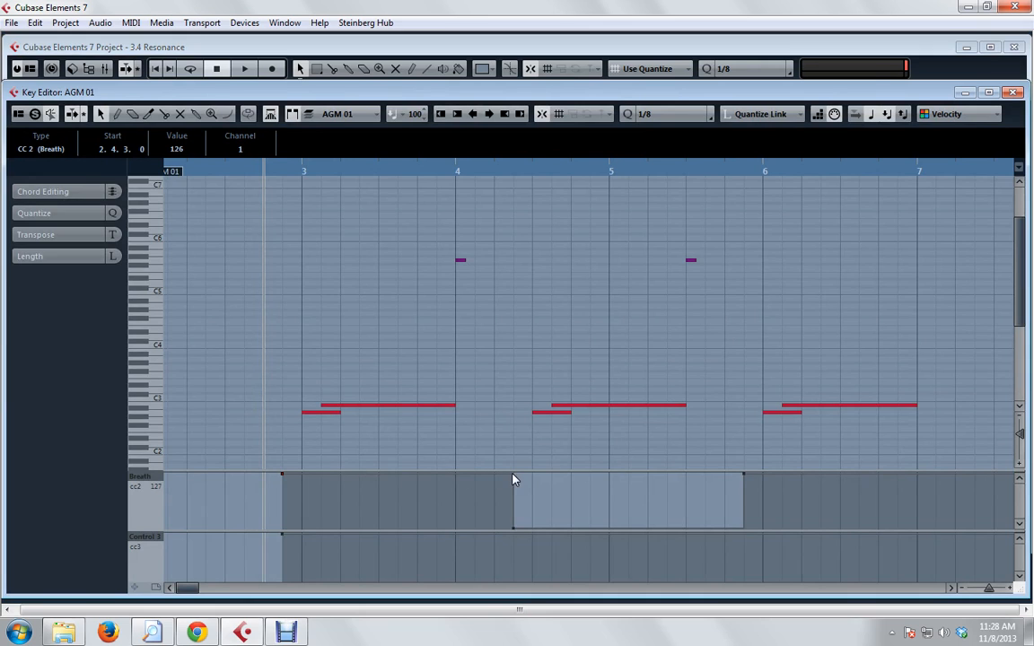
left_click(513, 528)
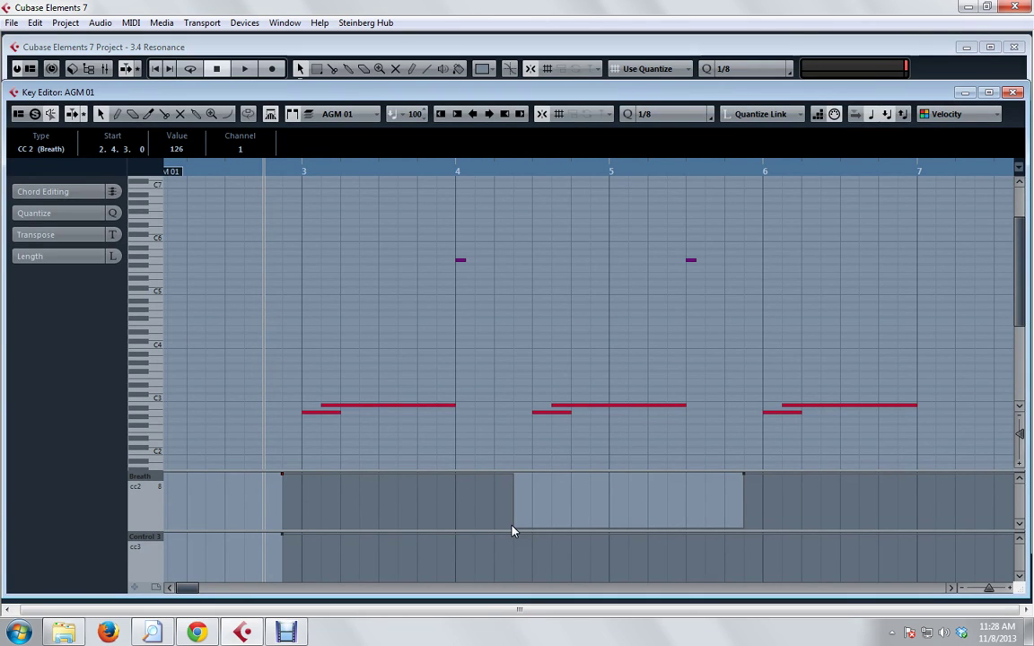
left_click(950, 589)
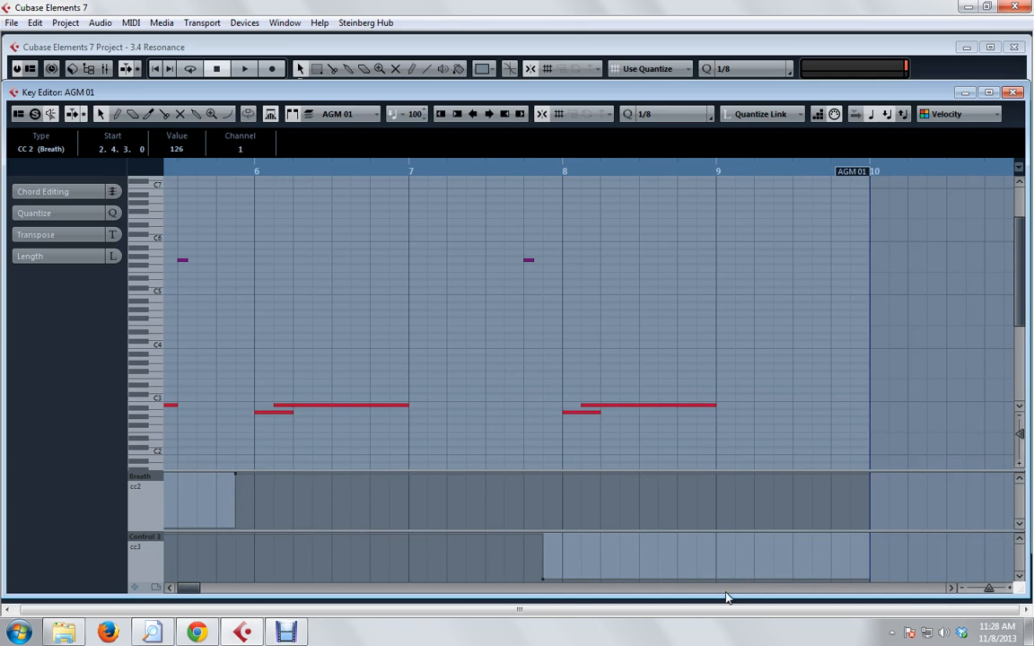
left_click_drag(191, 589, 187, 590)
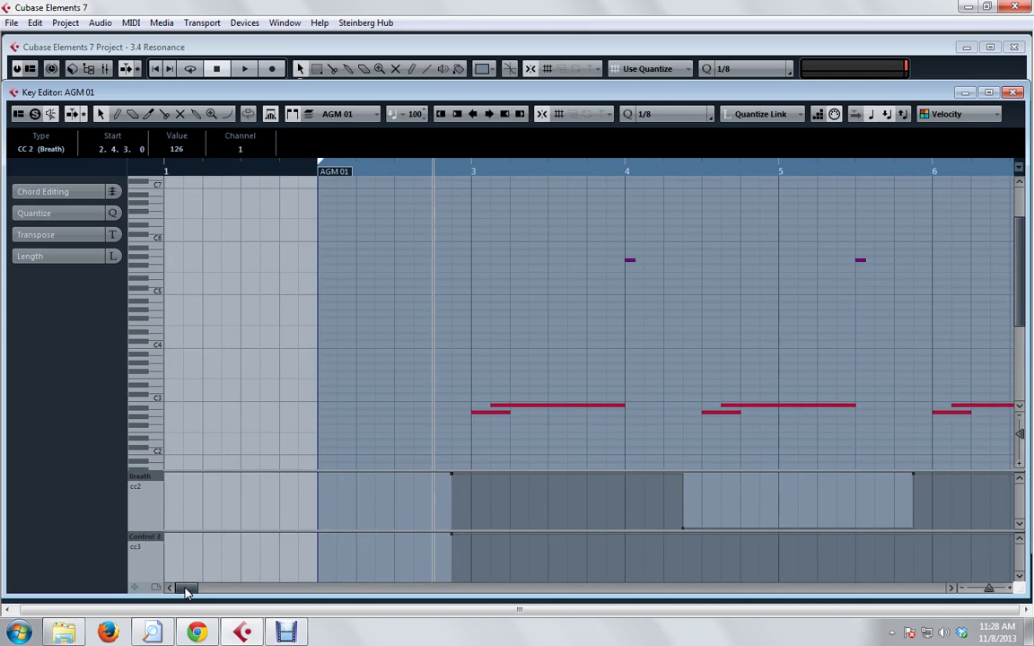
- Play the part while sweeping Ample Guitar M's resonance volume down and back to 2.0
key("space")
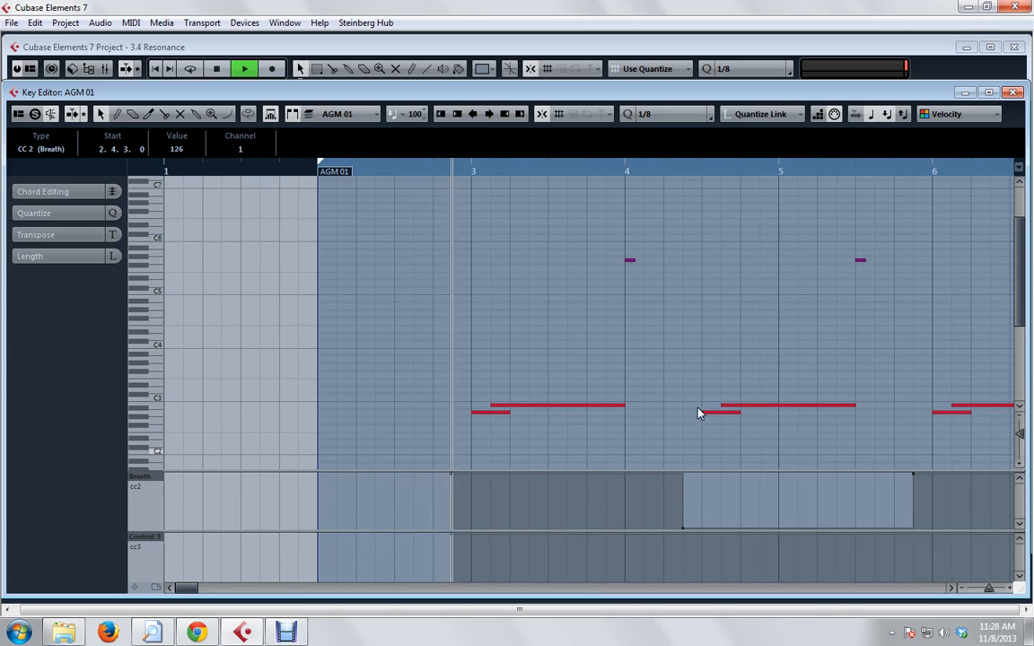
key("Return")
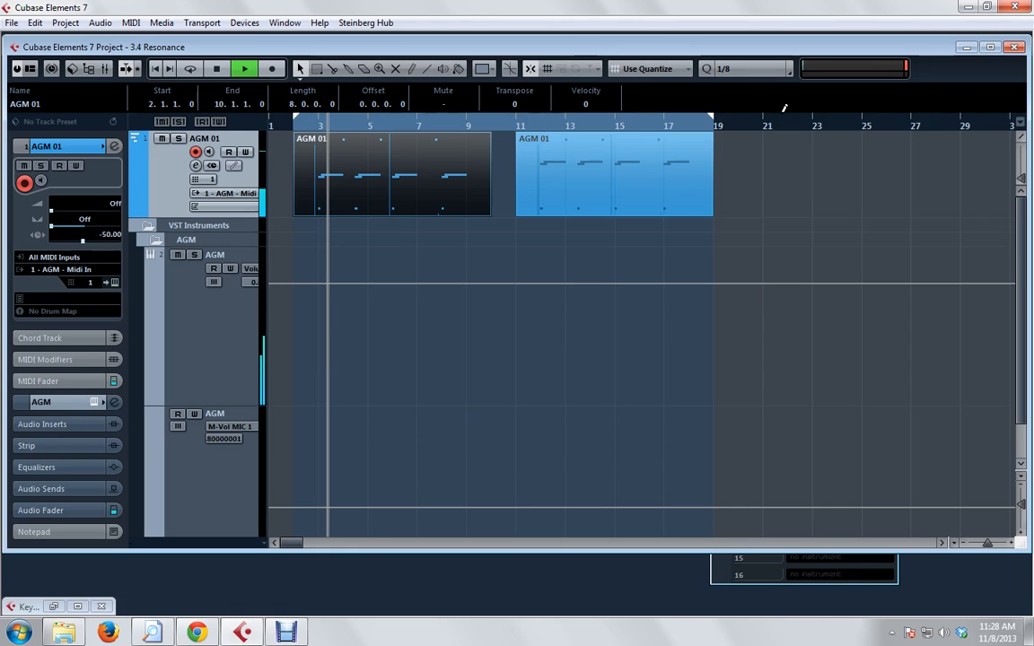
left_click(101, 402)
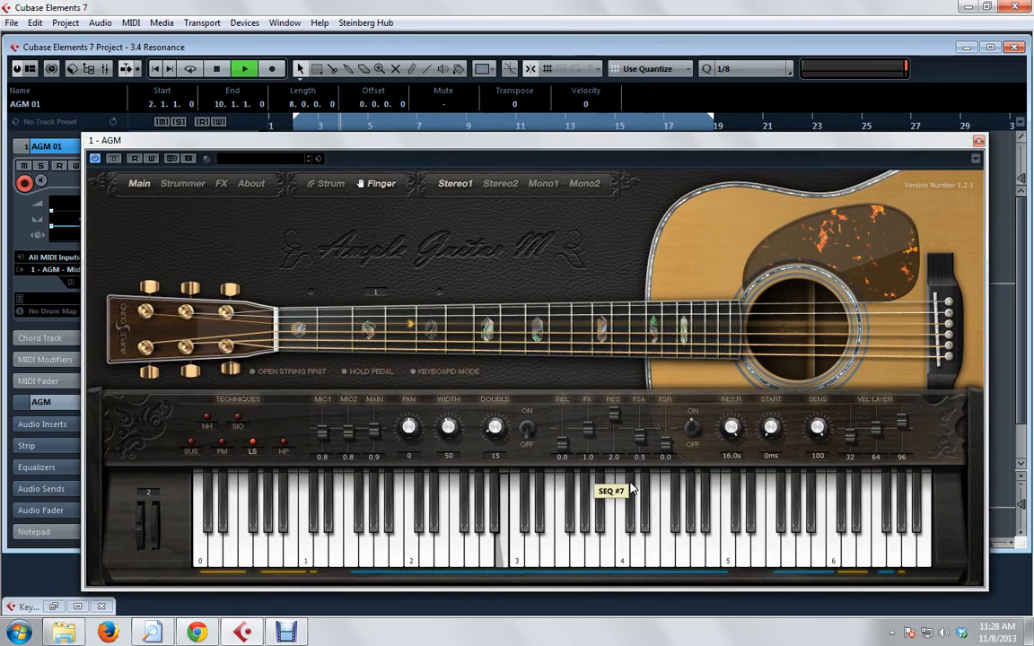
left_click_drag(614, 418, 616, 445)
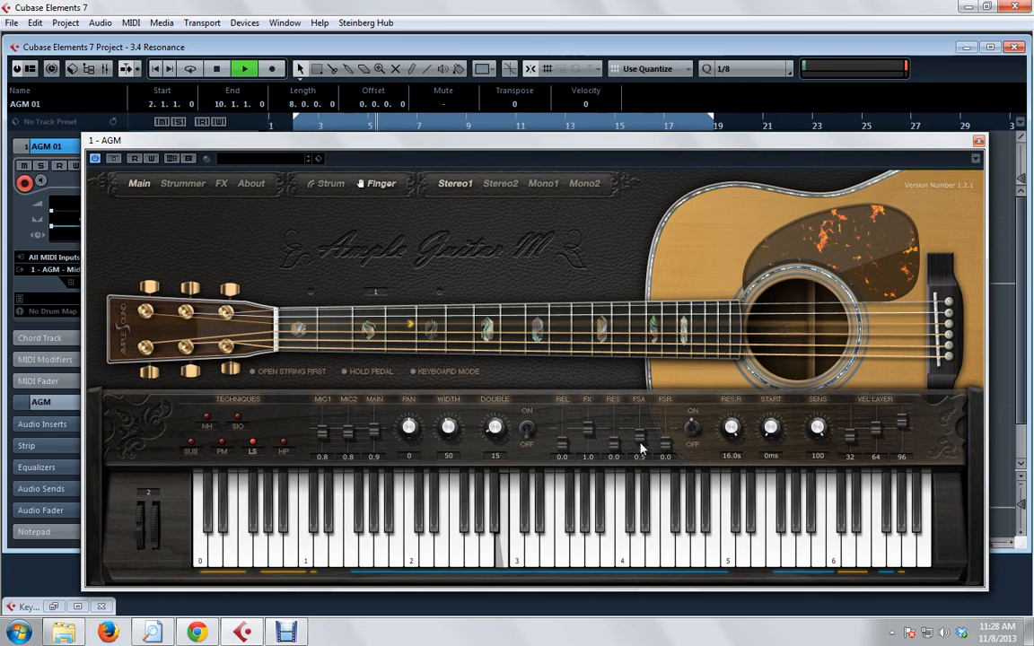
left_click_drag(614, 444, 619, 415)
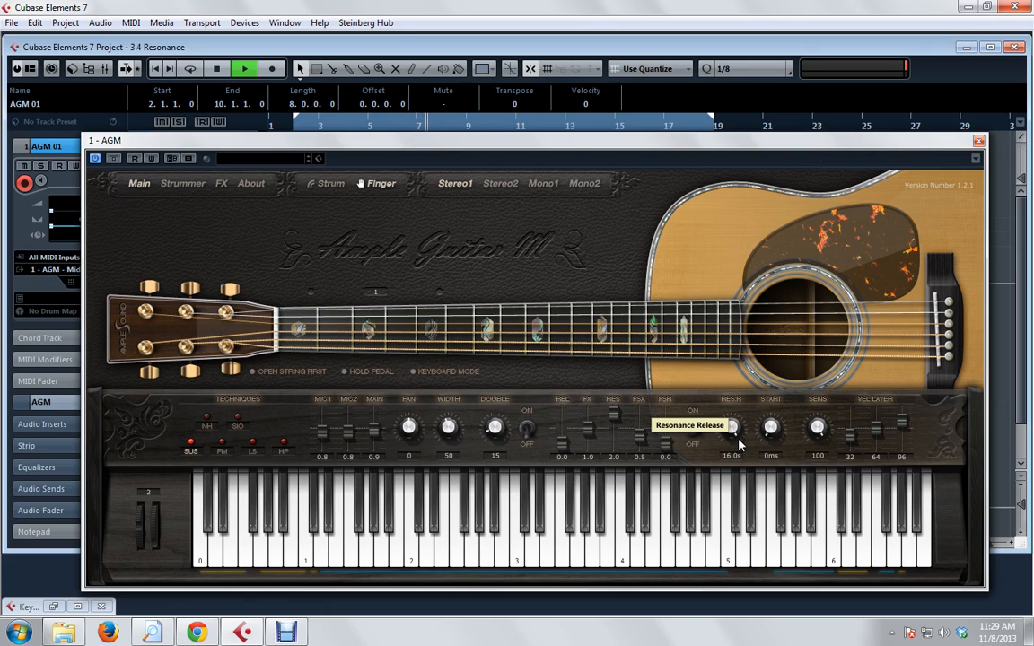
- Shorten the resonance release RES.R to 0.3s and stop playback
left_click_drag(732, 428, 746, 453)
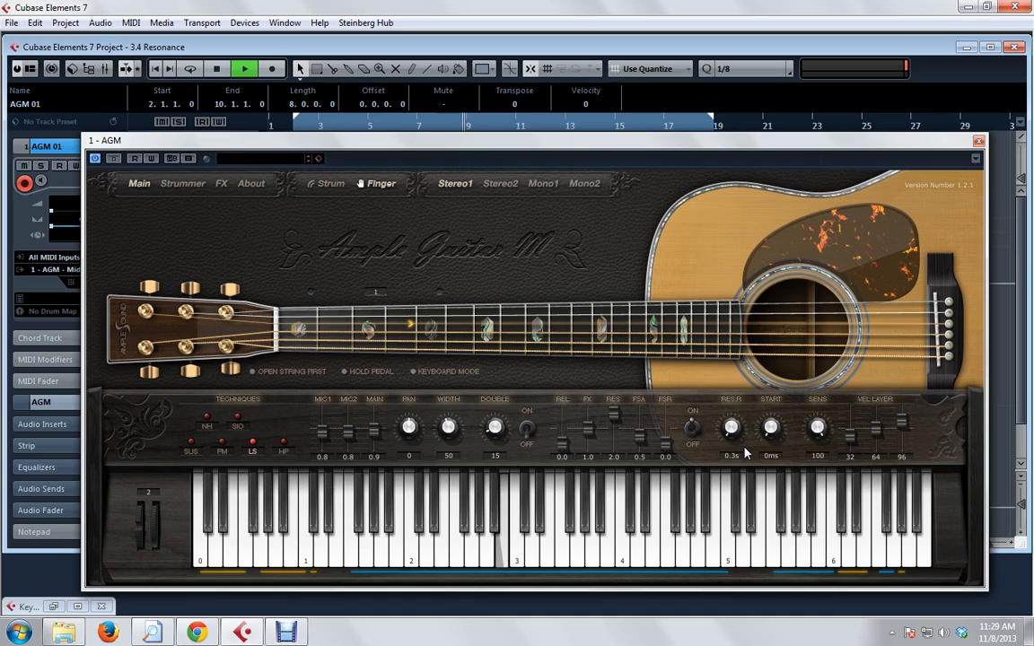
key("space")
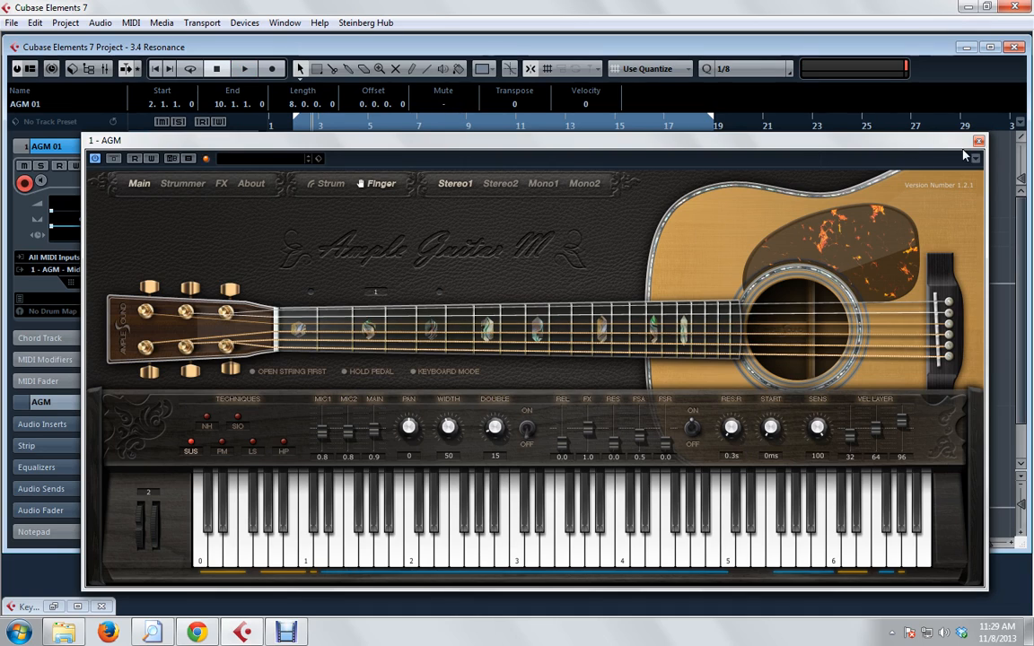
- Select the short G5 note at bar 4 in AGM 01, then return to the Ample Guitar M panel
left_click(978, 142)
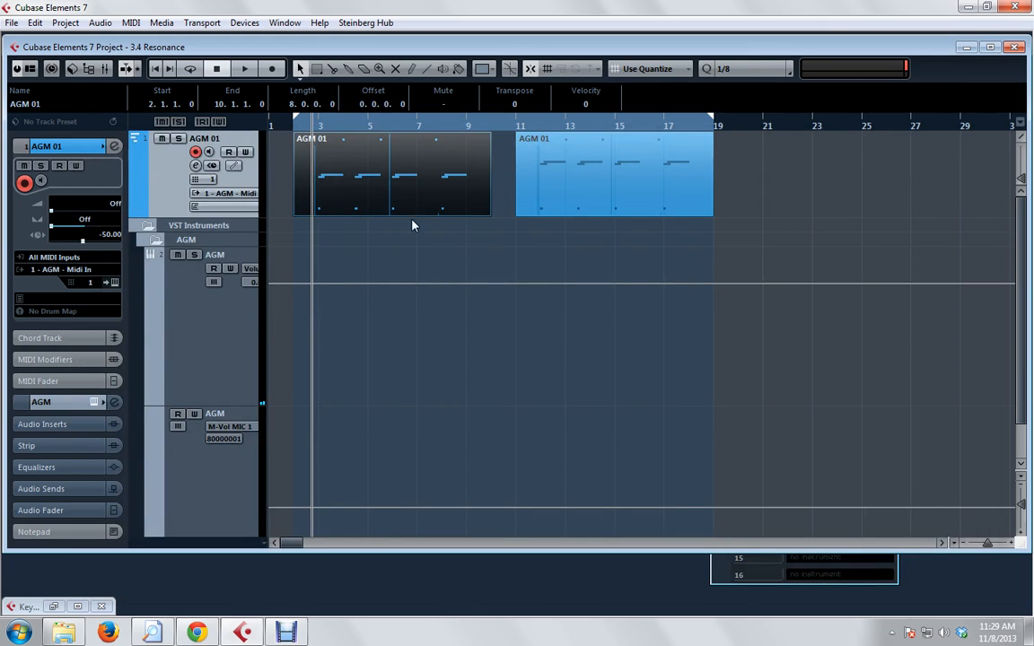
double_click(312, 131)
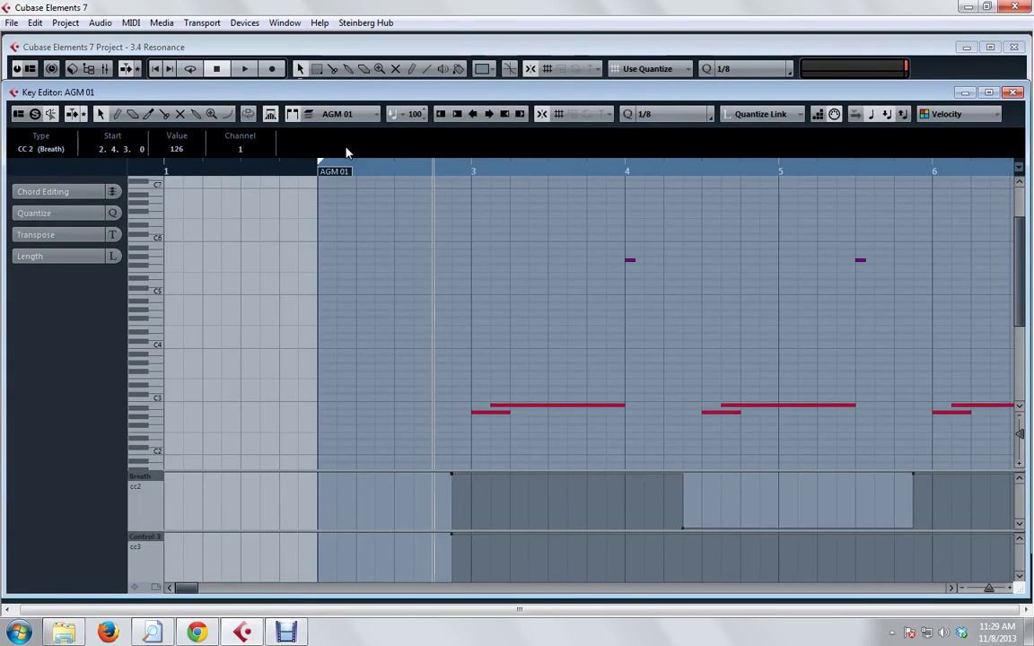
left_click(630, 261)
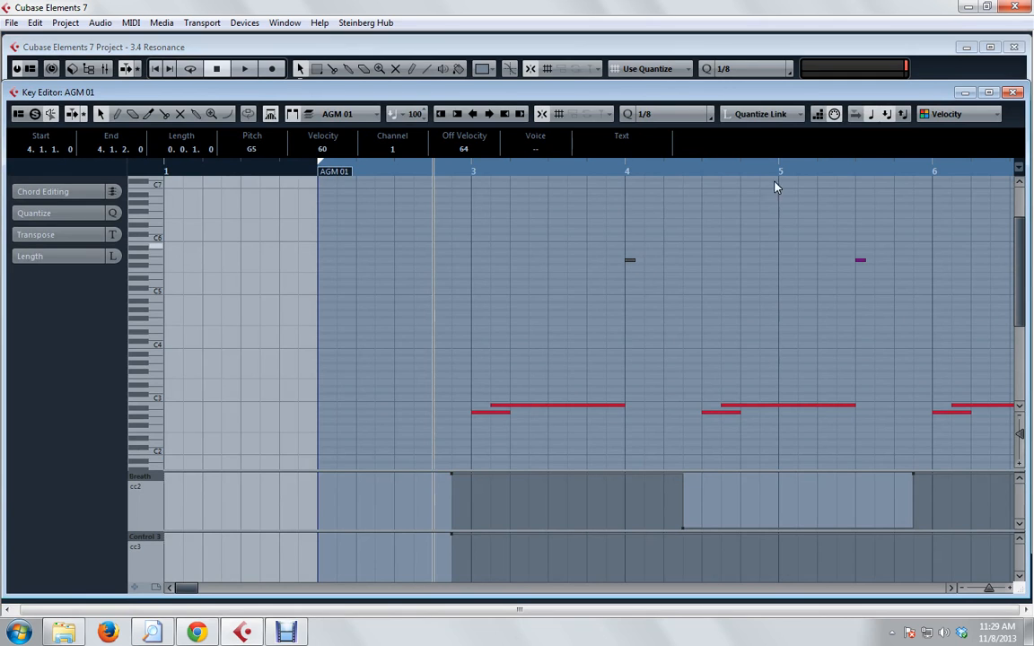
left_click(965, 92)
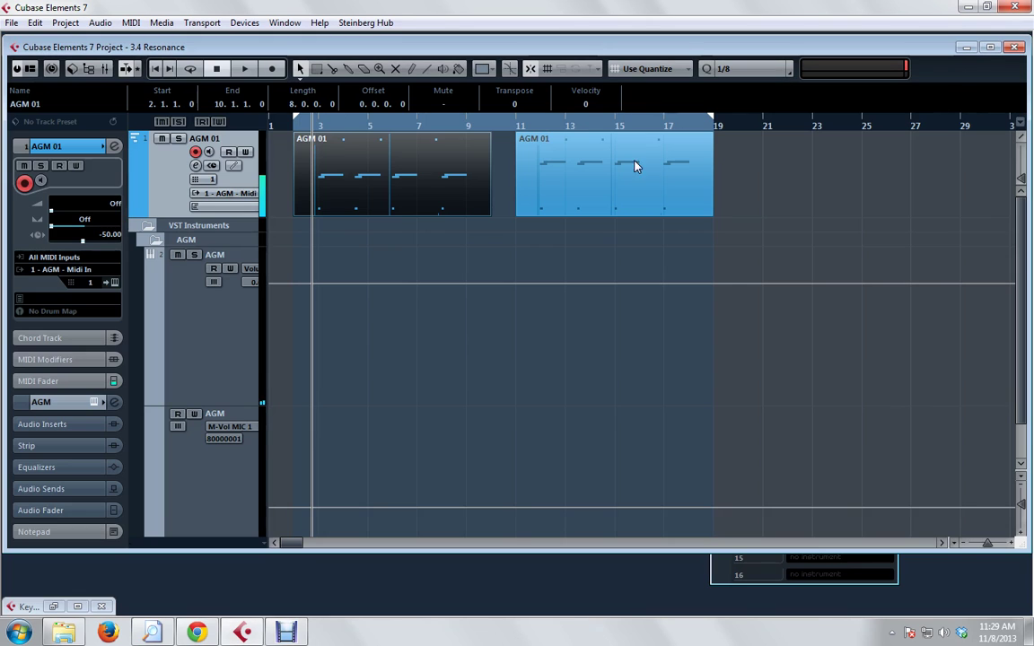
left_click(103, 405)
left_click(115, 404)
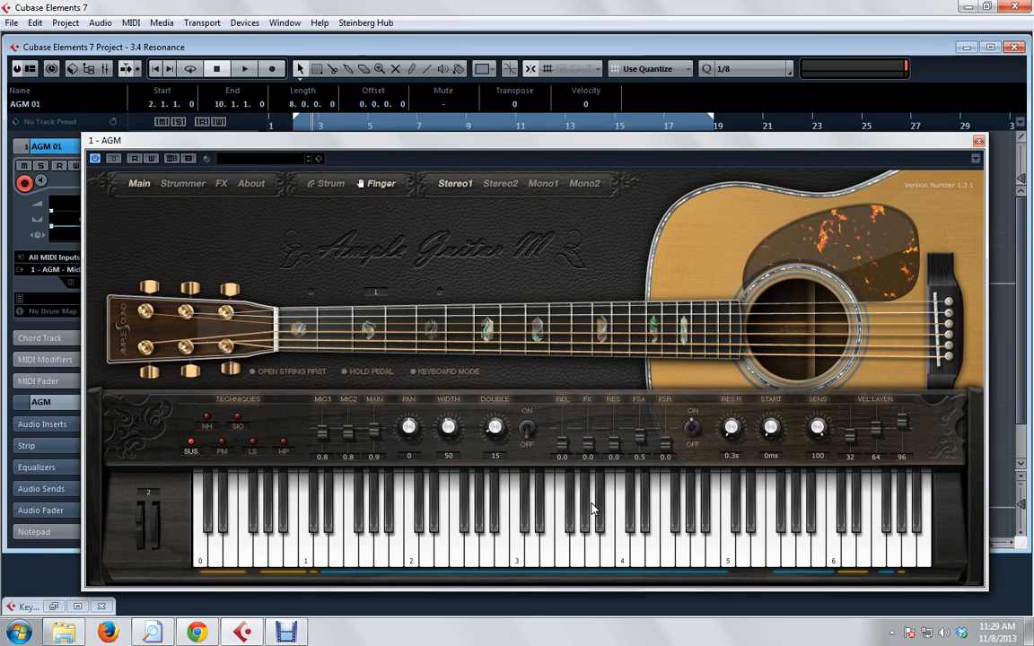
- Raise the FX level to 0.9 and set the resonance volume to 0.0
left_click_drag(586, 446, 586, 436)
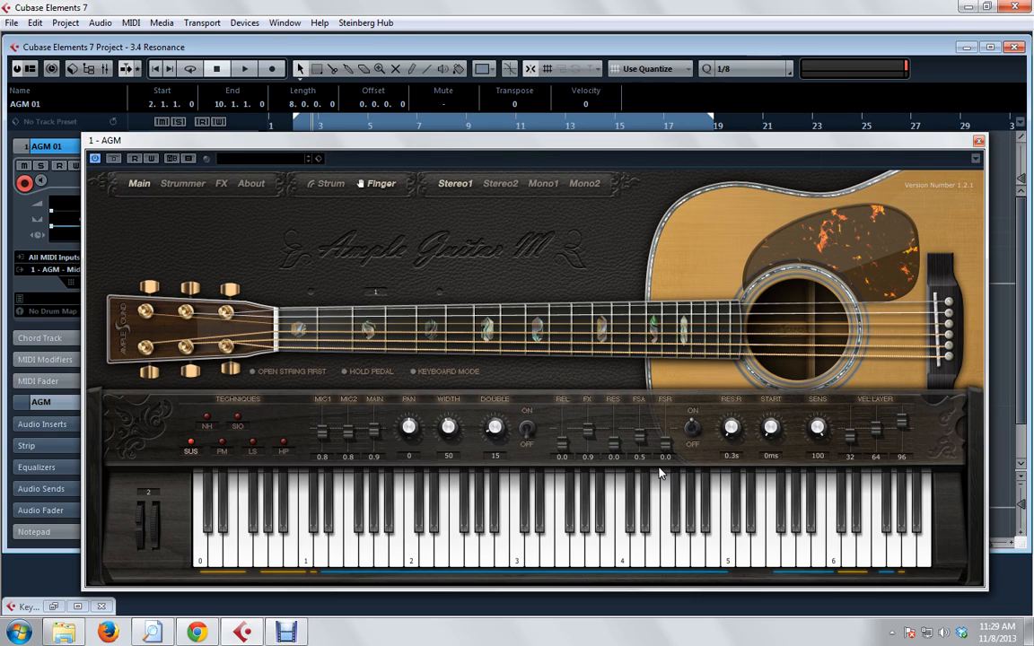
left_click_drag(614, 440, 613, 411)
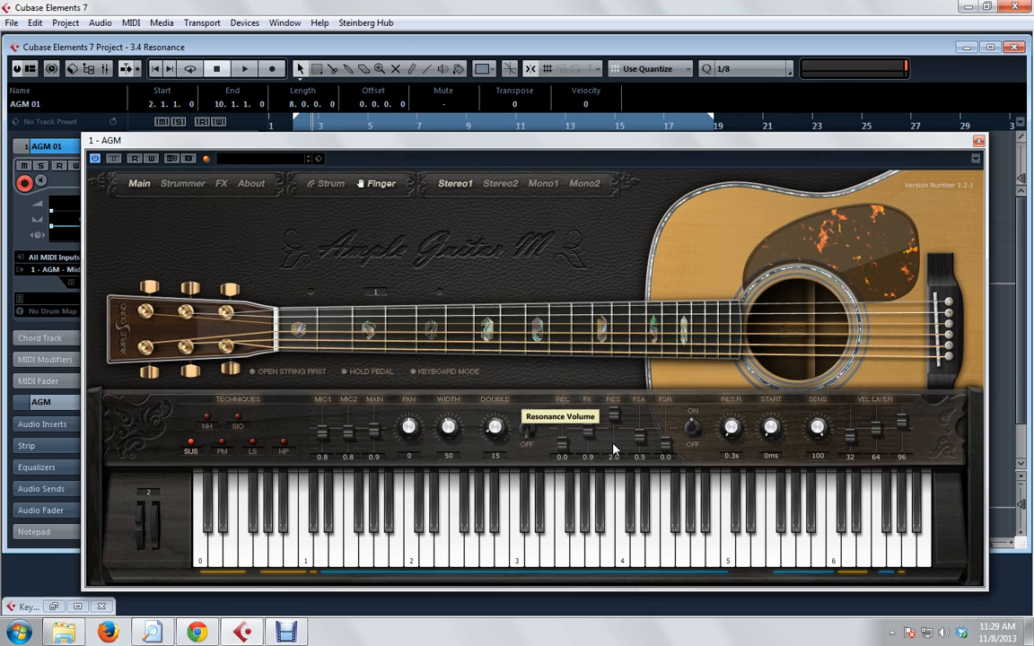
left_click(615, 449)
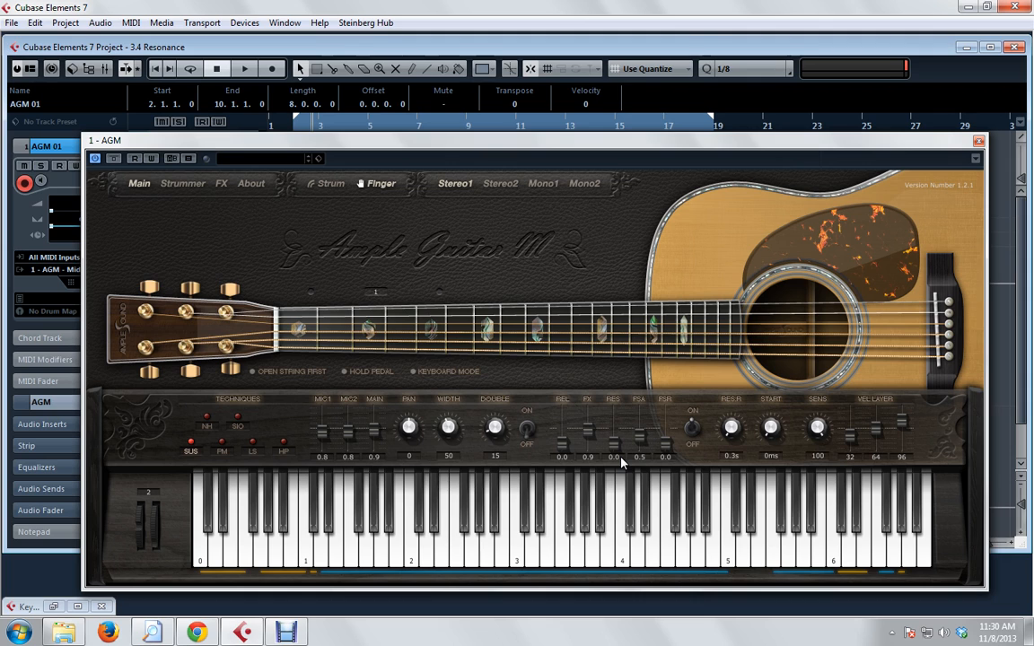
- Dismiss the Ample Guitar M window and restore the AGM 01 Key Editor from the bottom bar
left_click(979, 141)
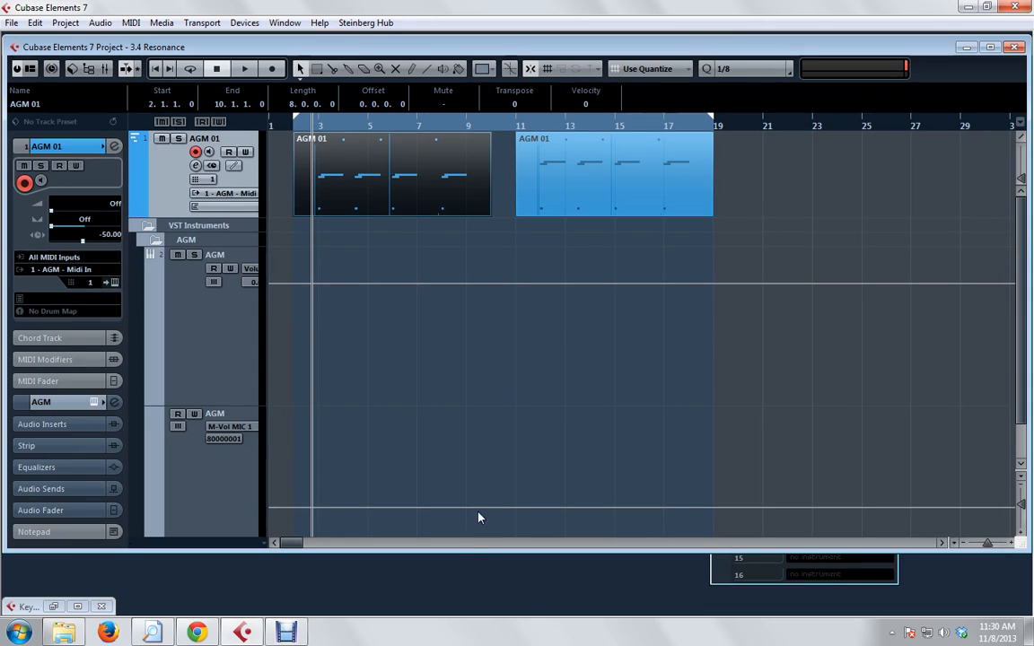
left_click(54, 607)
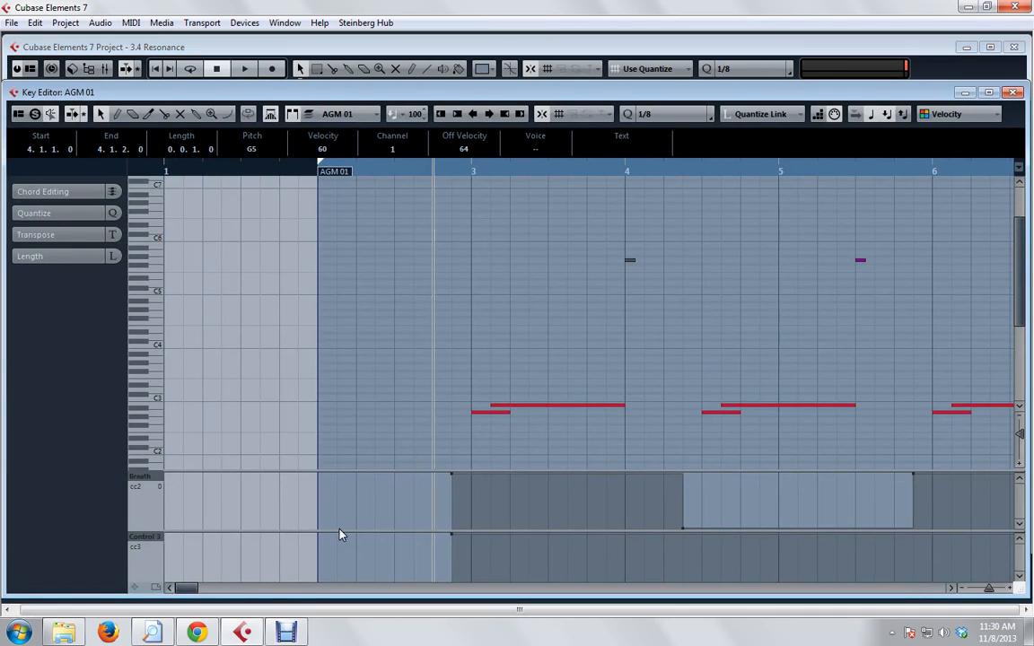